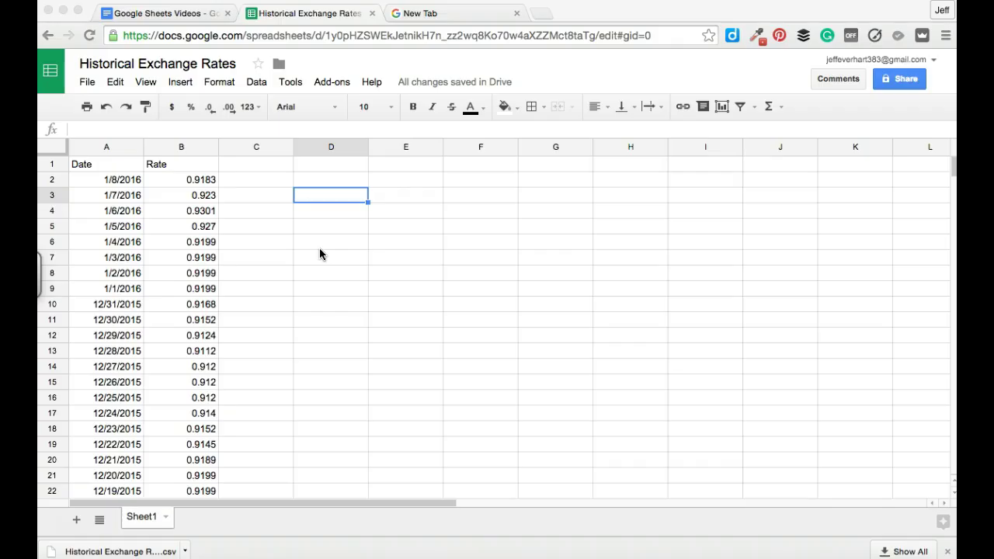
# Browse the Σ common-functions list and close it without inserting anything.
pyautogui.click(783, 107)
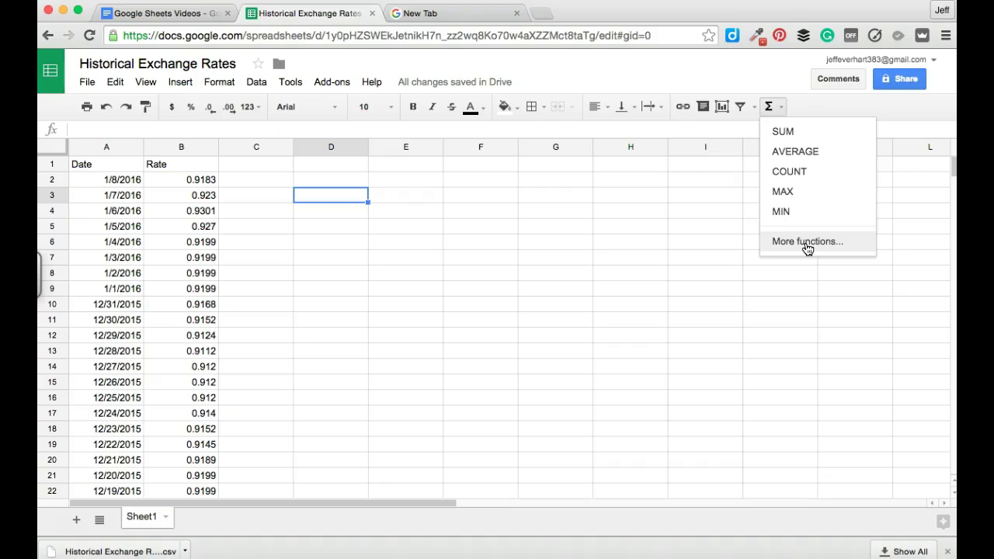
pyautogui.click(805, 252)
pyautogui.click(328, 199)
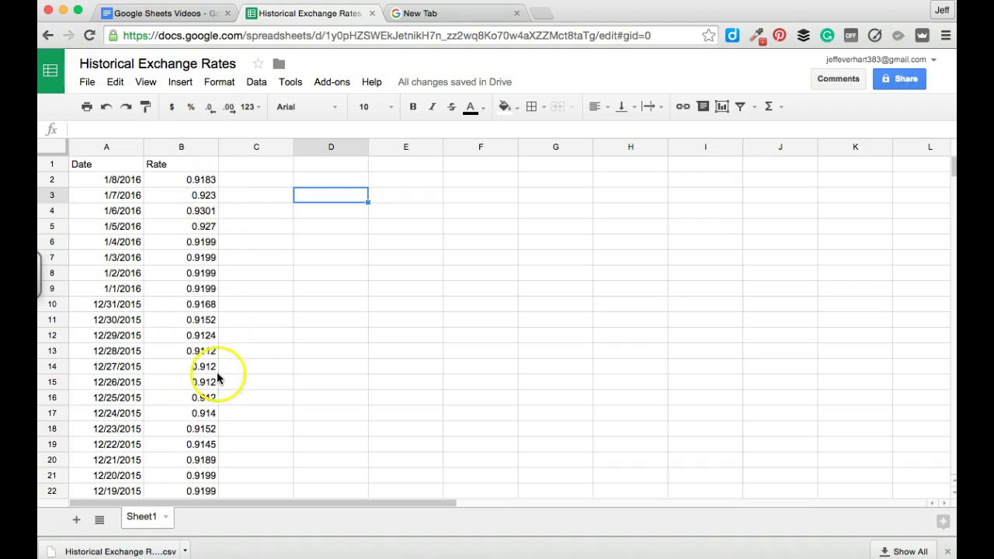
pyautogui.scroll(-4, 199, 355)
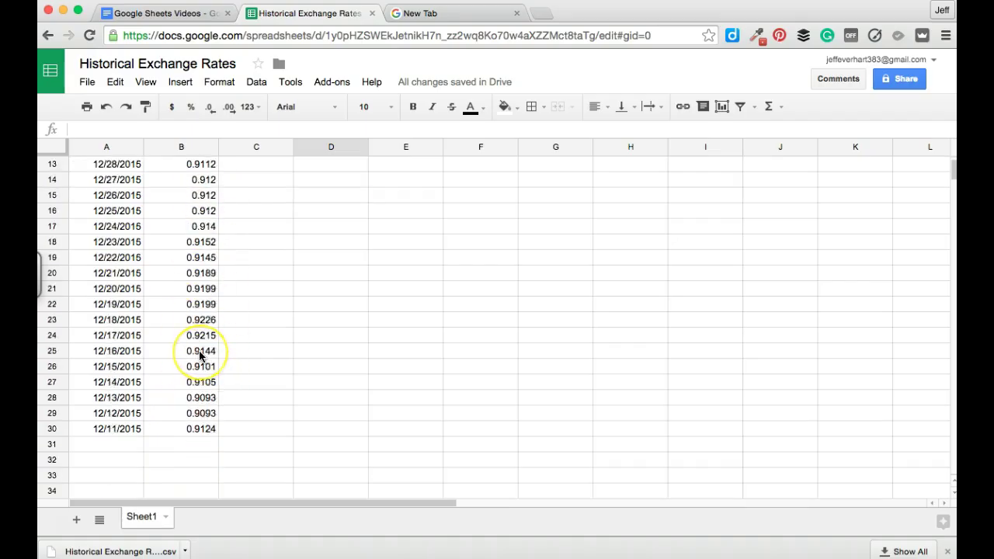
pyautogui.scroll(4, 199, 354)
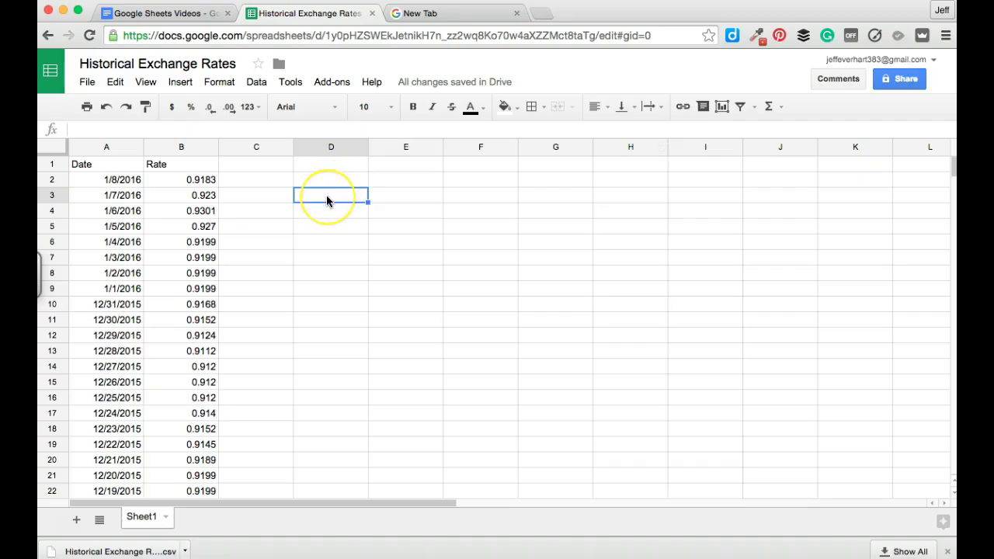
# Enter =SUM(B2:B12) in D3 so it totals the first eleven rates as 10.1224.
pyautogui.click(276, 129)
pyautogui.write('=')
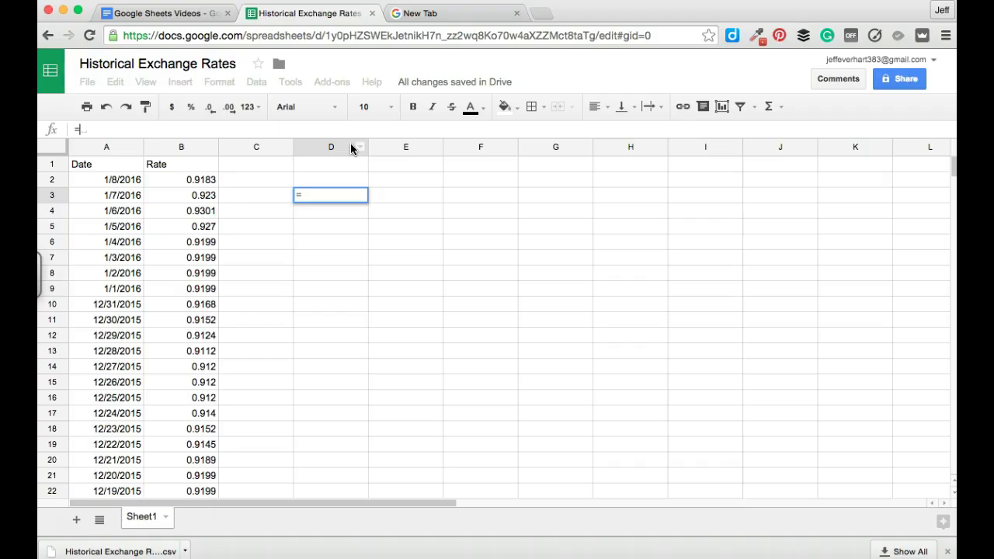
pyautogui.write('su')
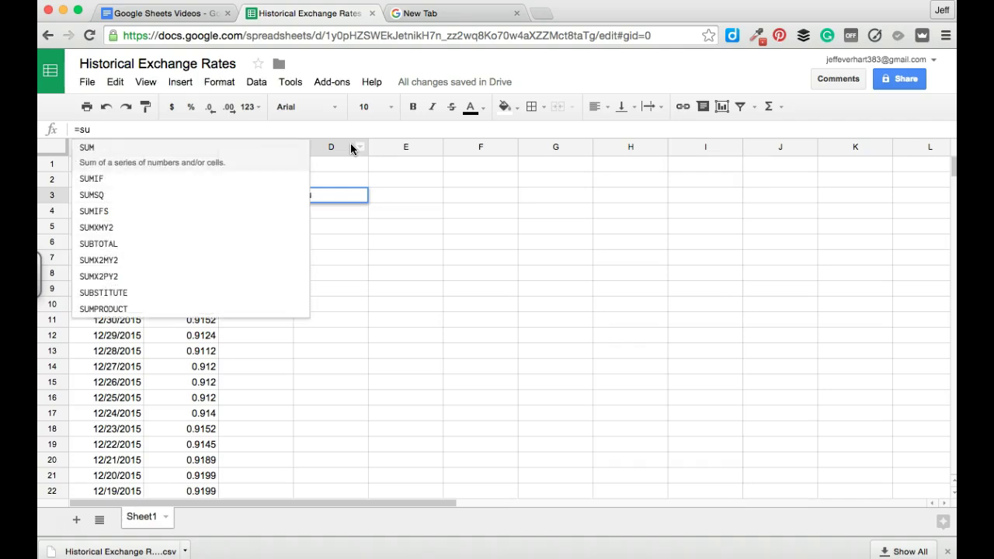
pyautogui.write('m')
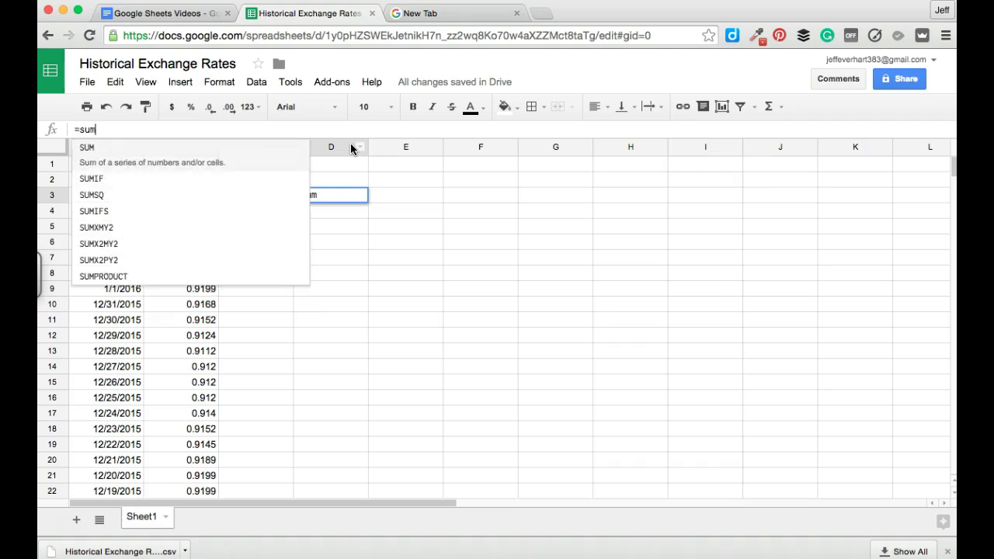
pyautogui.click(172, 160)
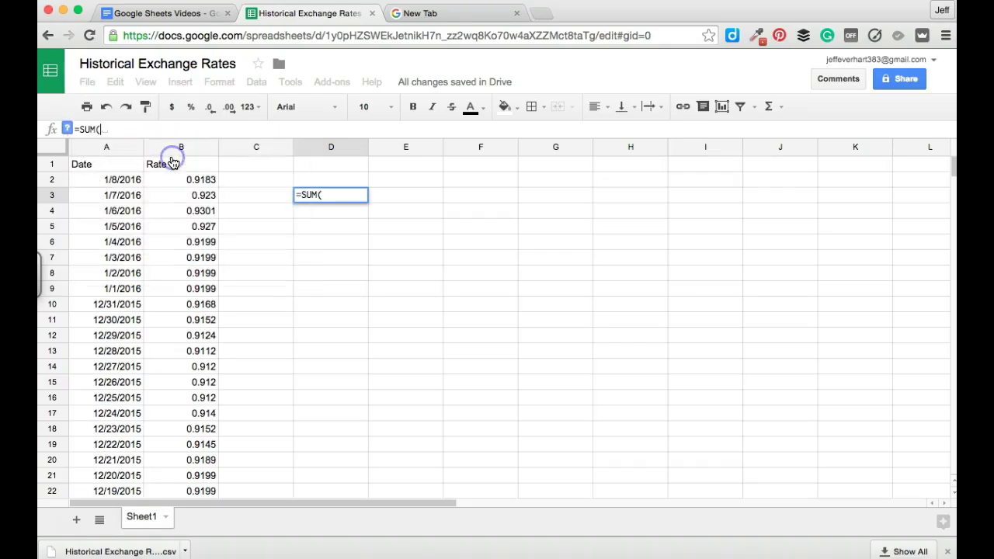
pyautogui.click(208, 183)
pyautogui.moveTo(208, 183); pyautogui.dragTo(205, 334)
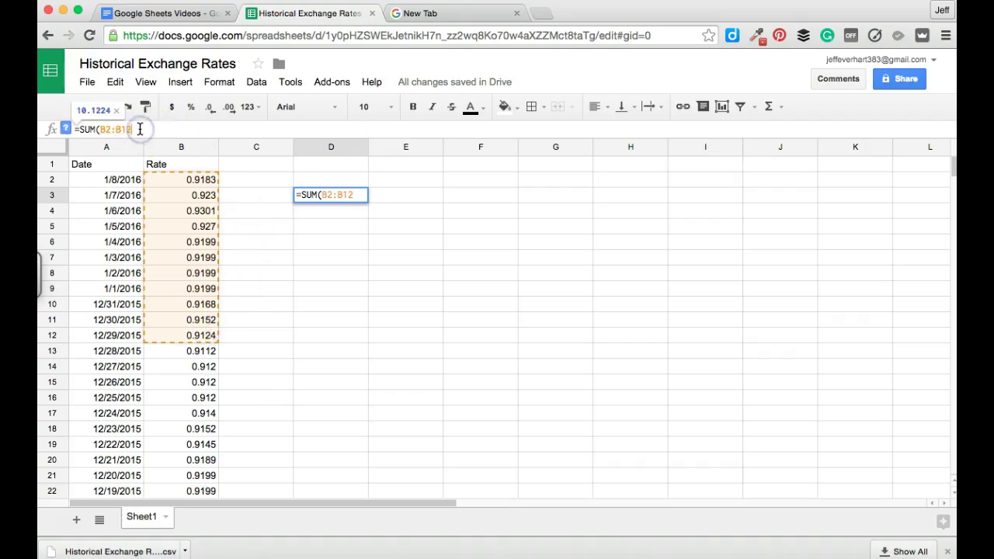
pyautogui.click(140, 129)
pyautogui.write(')')
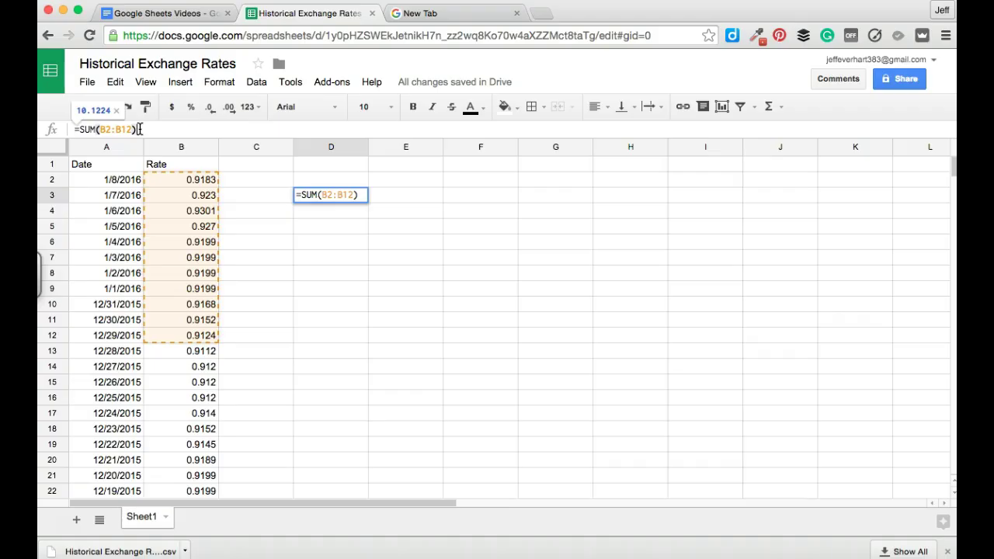
pyautogui.press('Return')
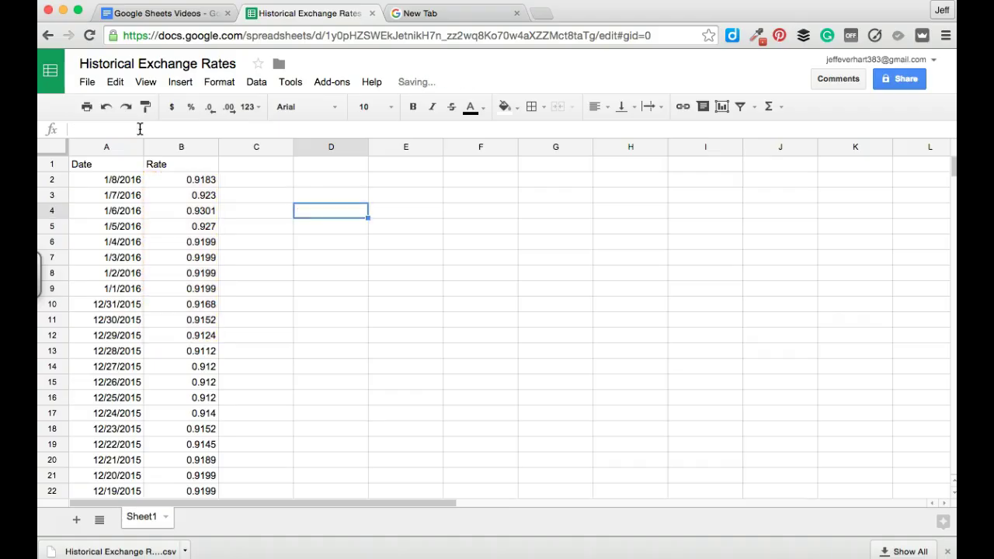
pyautogui.click(326, 195)
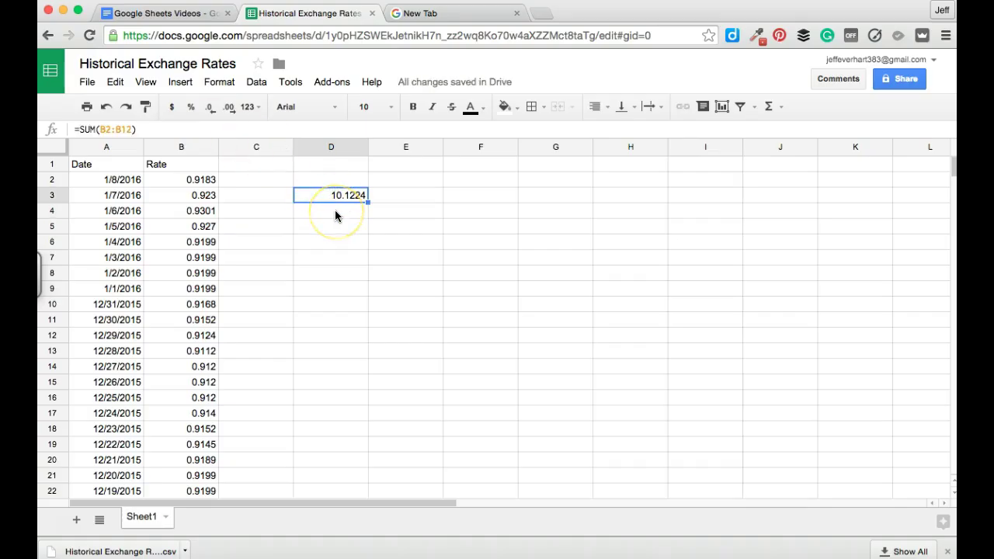
# Insert =AVERAGE(B2:B30) into D4 from the Σ function list.
pyautogui.click(337, 213)
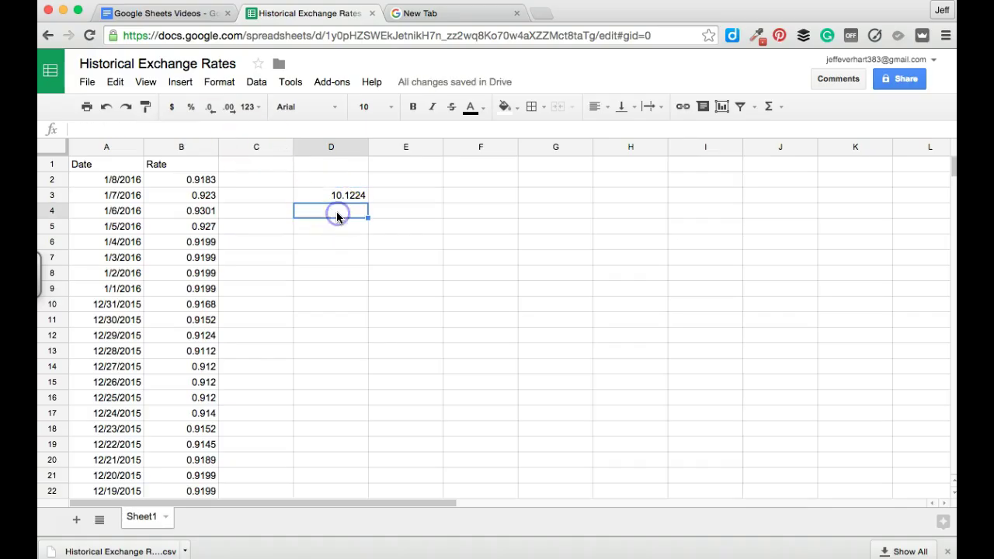
pyautogui.click(782, 107)
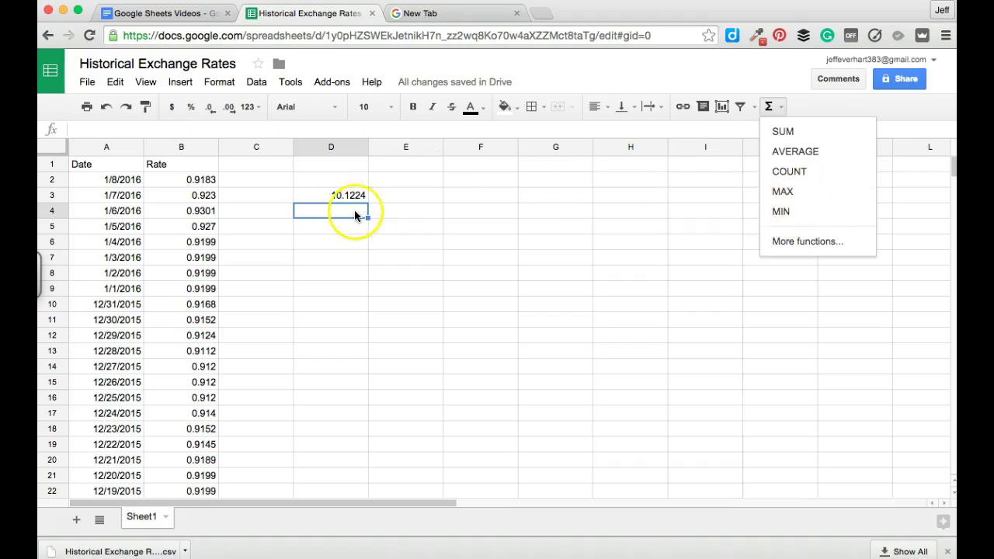
pyautogui.click(330, 209)
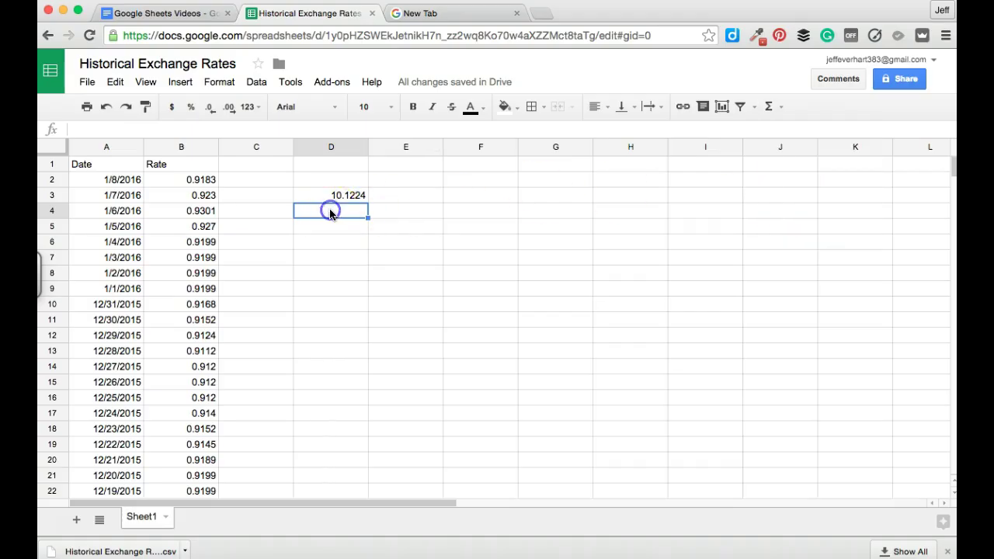
pyautogui.click(778, 109)
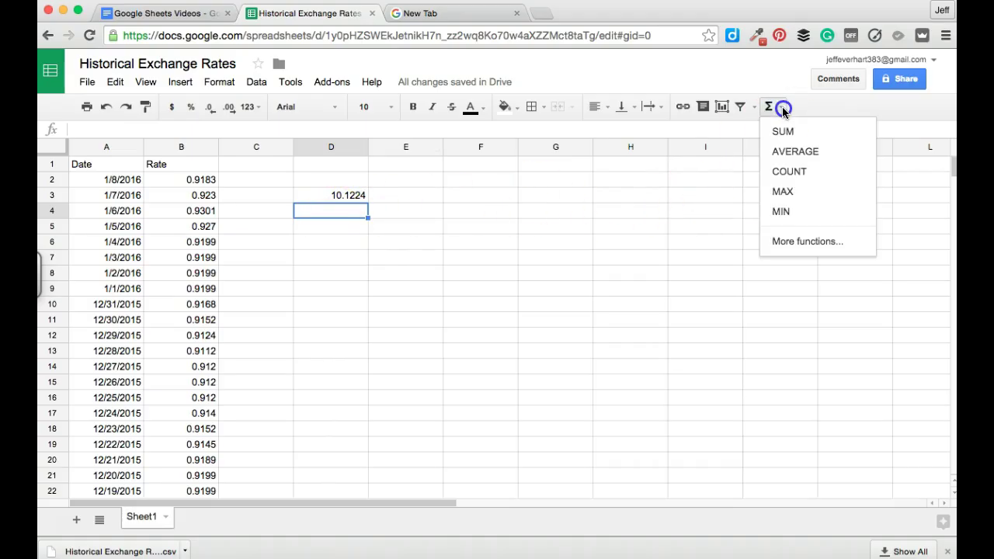
pyautogui.click(803, 157)
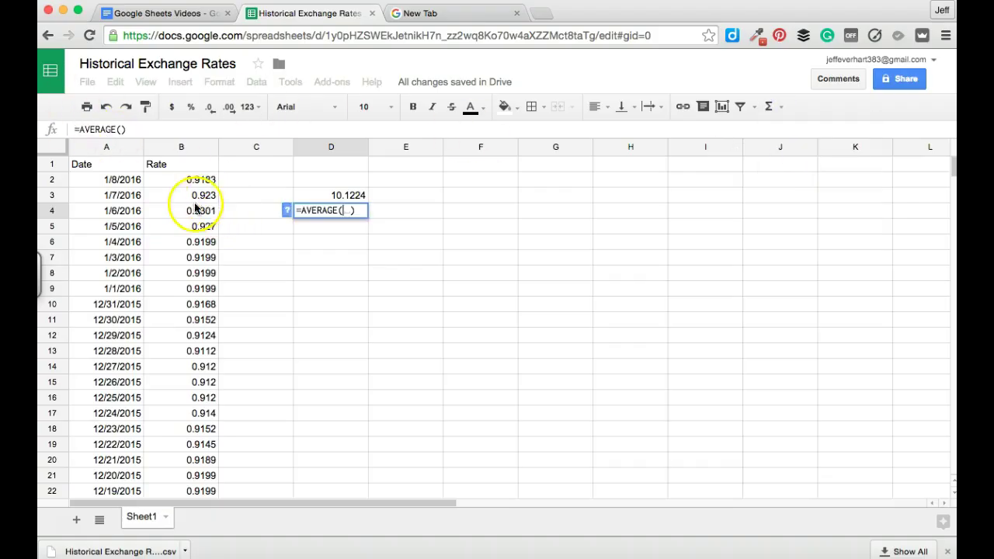
pyautogui.moveTo(195, 181); pyautogui.dragTo(208, 335)
pyautogui.press('Return')
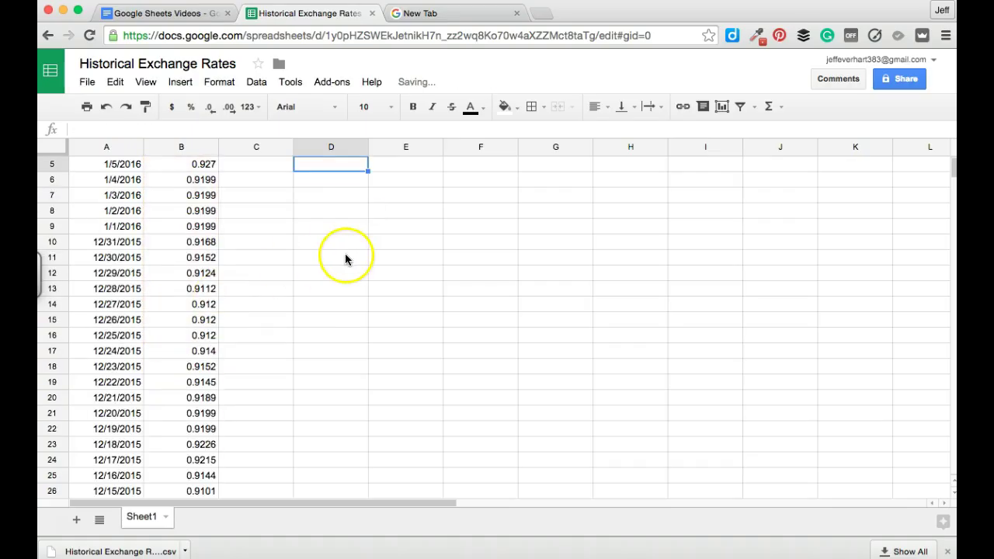
# Adjust D4's decimal places so the average displays as 0.917.
pyautogui.scroll(2, 348, 258)
pyautogui.click(347, 209)
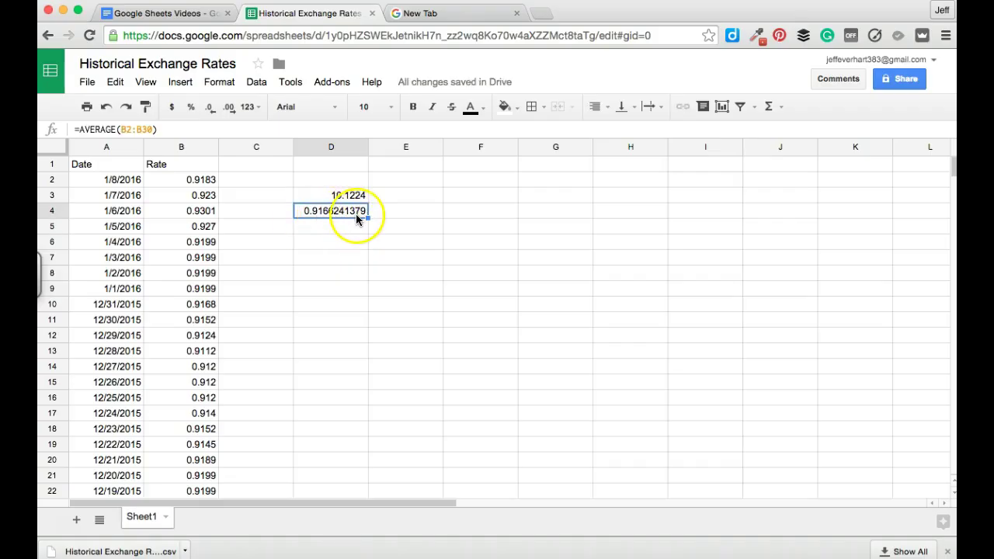
pyautogui.click(230, 108)
pyautogui.click(211, 108)
pyautogui.click(211, 108)
pyautogui.click(210, 108)
pyautogui.click(211, 108)
pyautogui.click(211, 107)
pyautogui.click(210, 108)
pyautogui.click(210, 107)
pyautogui.click(210, 108)
pyautogui.click(210, 108)
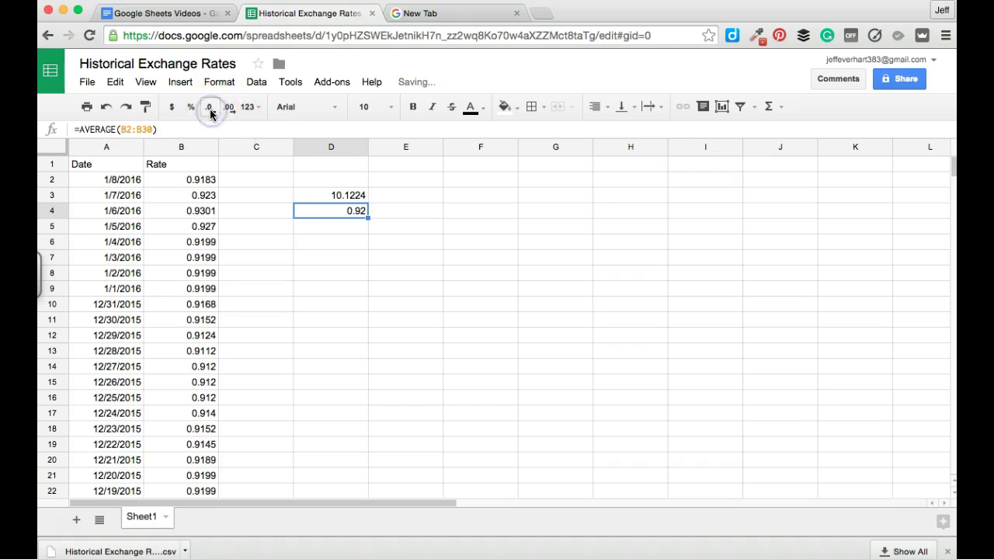
pyautogui.click(229, 108)
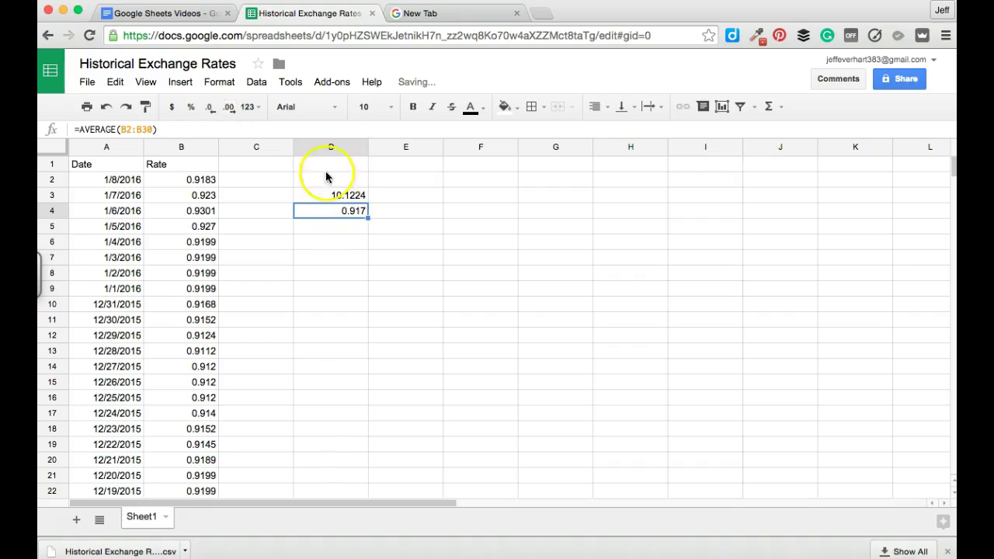
pyautogui.click(354, 228)
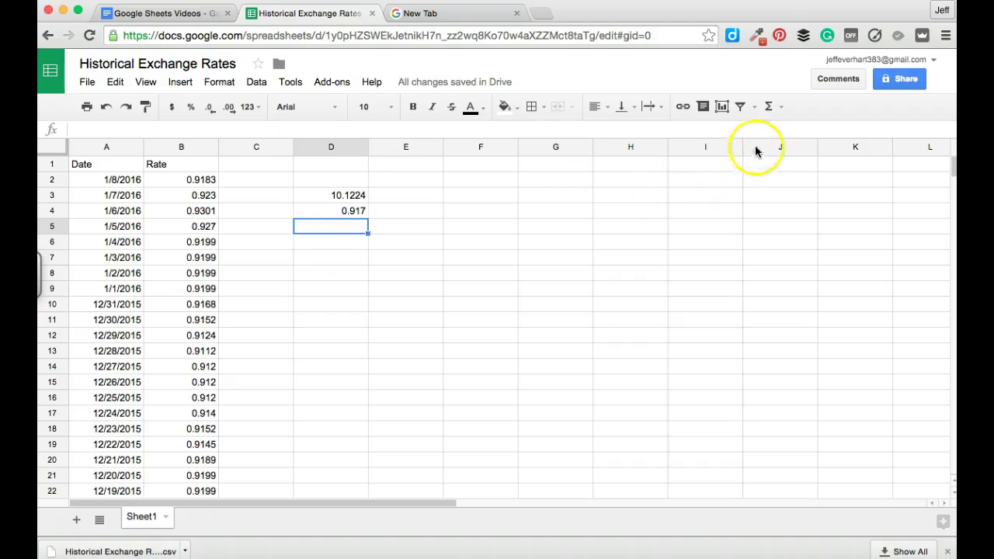
# Insert =COUNT(B2:B30) into D5 from the Σ list, returning 29.
pyautogui.click(783, 108)
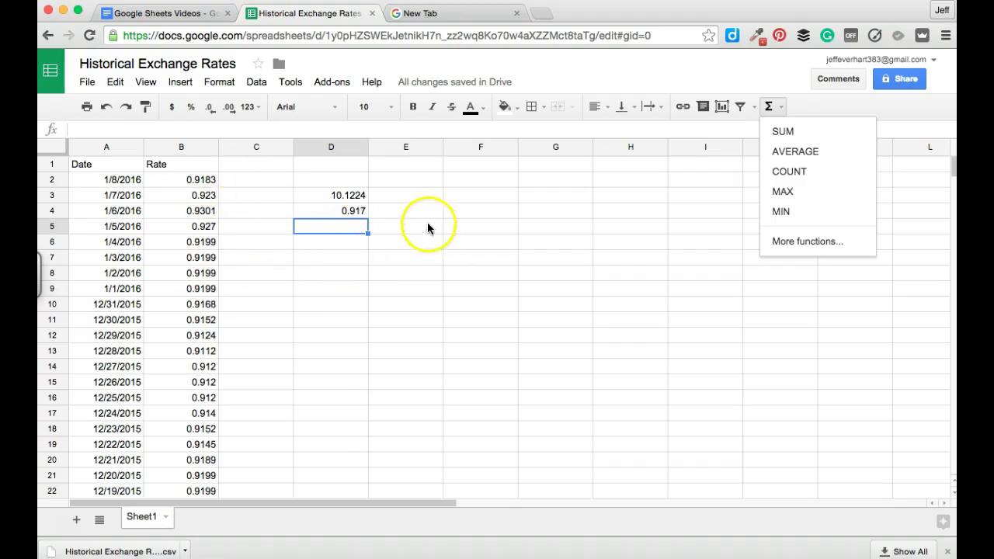
pyautogui.click(802, 175)
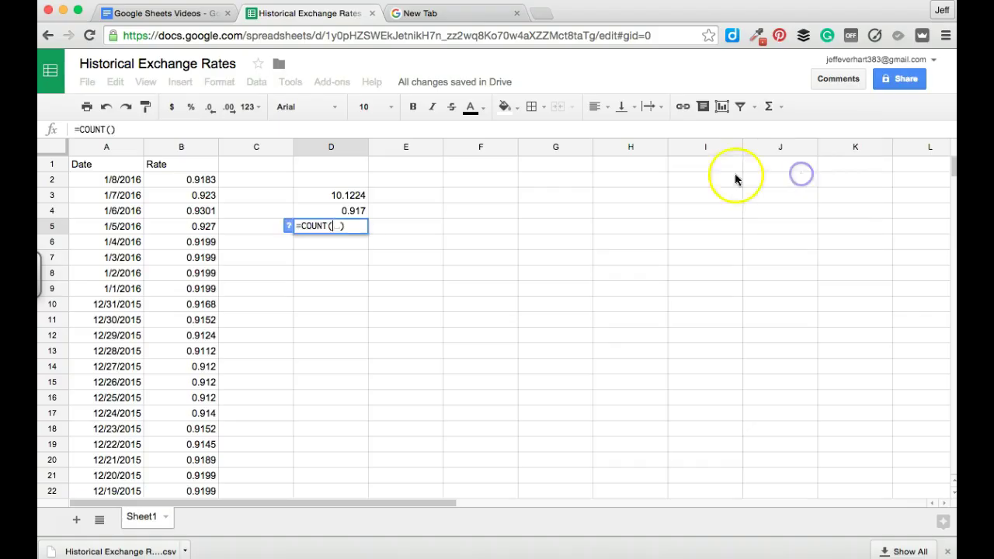
pyautogui.moveTo(200, 181); pyautogui.dragTo(197, 335)
pyautogui.scroll(-6, 189, 305)
pyautogui.press('Return')
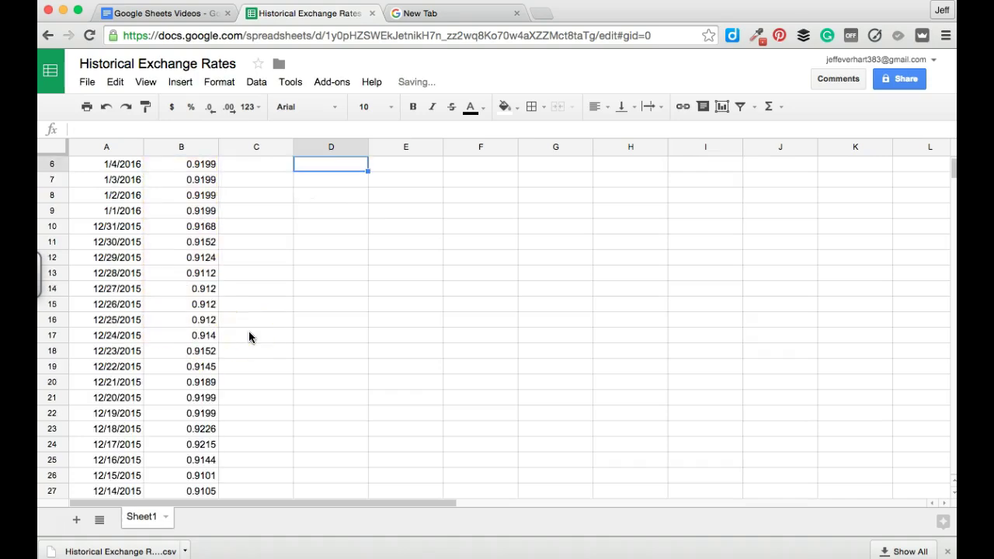
pyautogui.scroll(3, 280, 310)
# Check the COUNT formula in D5 and select D6 for the next result.
pyautogui.click(343, 226)
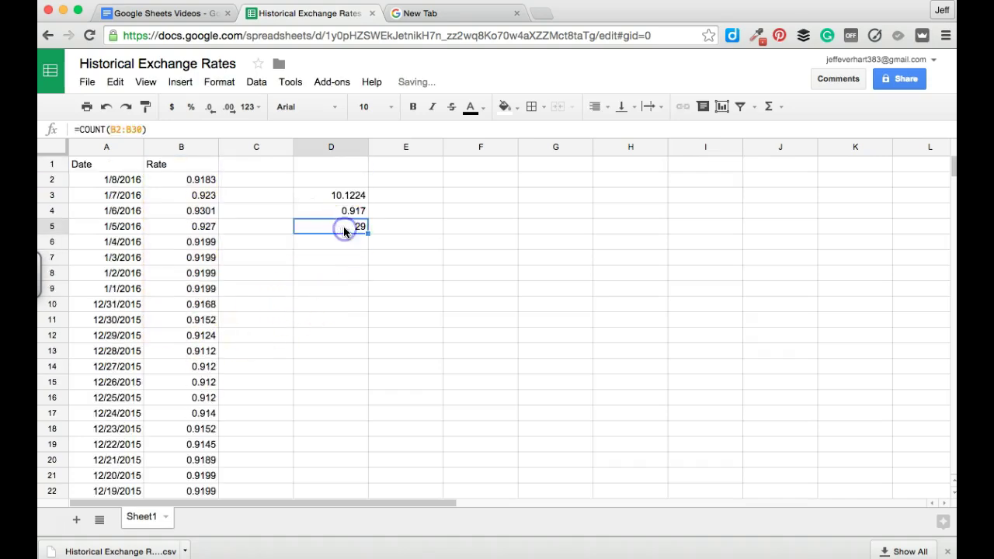
pyautogui.click(353, 242)
pyautogui.click(353, 228)
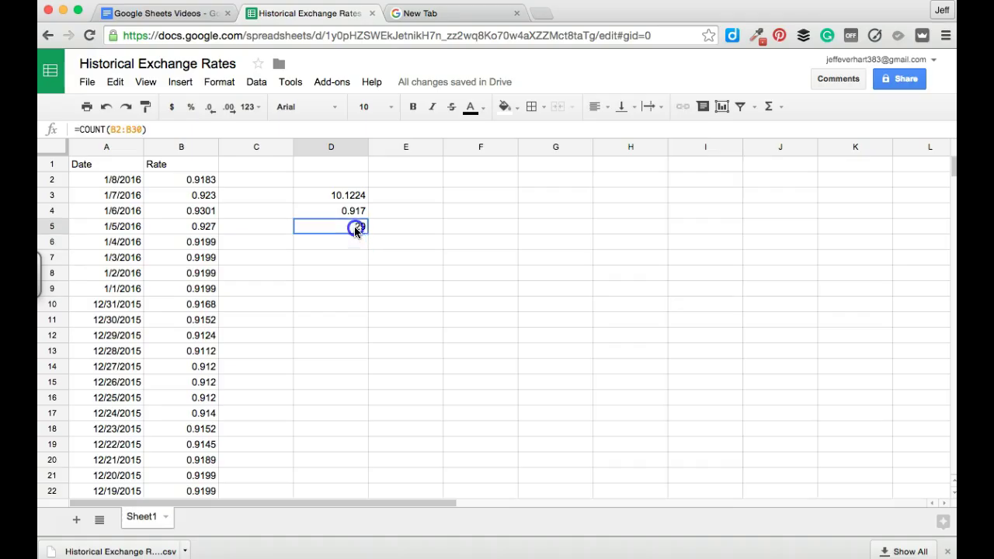
pyautogui.click(351, 243)
pyautogui.click(354, 227)
pyautogui.click(352, 242)
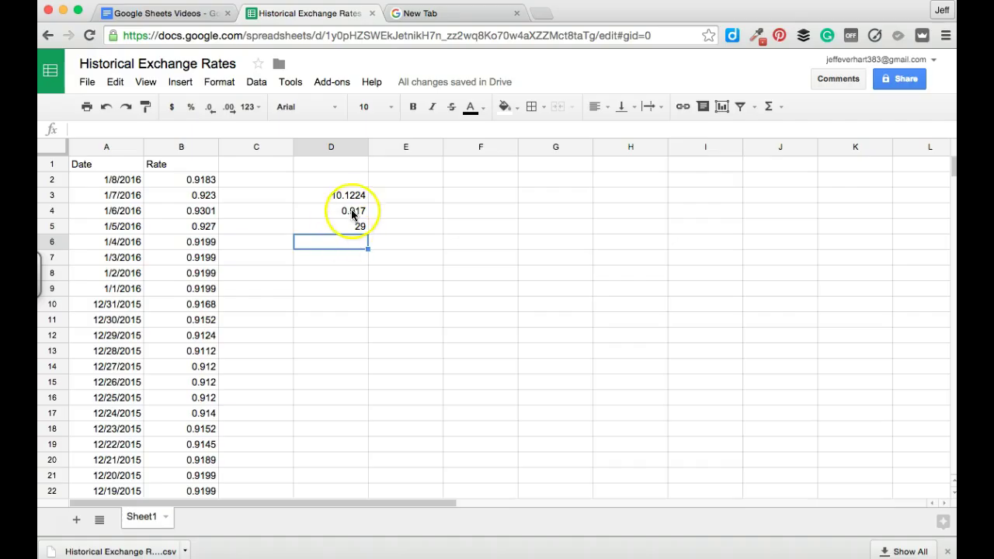
pyautogui.click(355, 225)
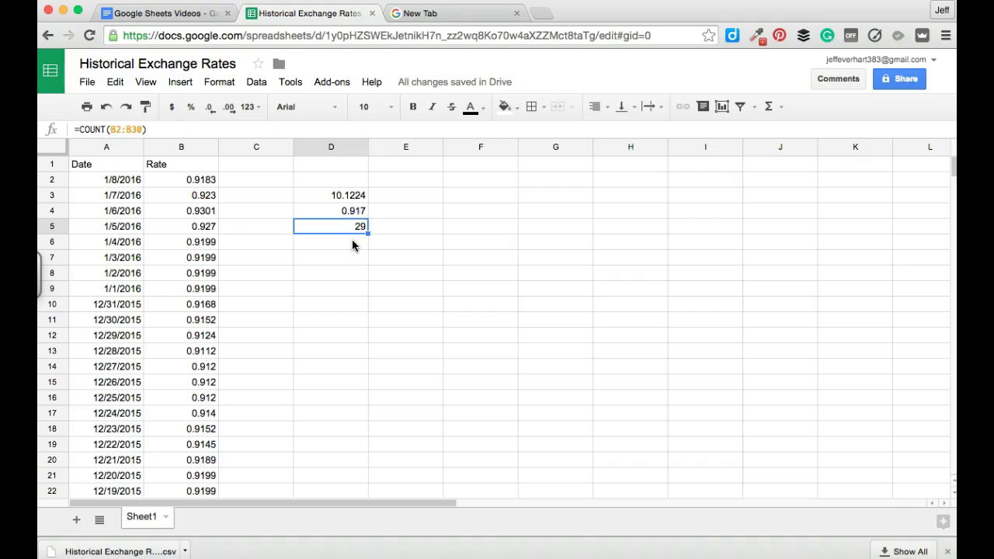
pyautogui.click(352, 243)
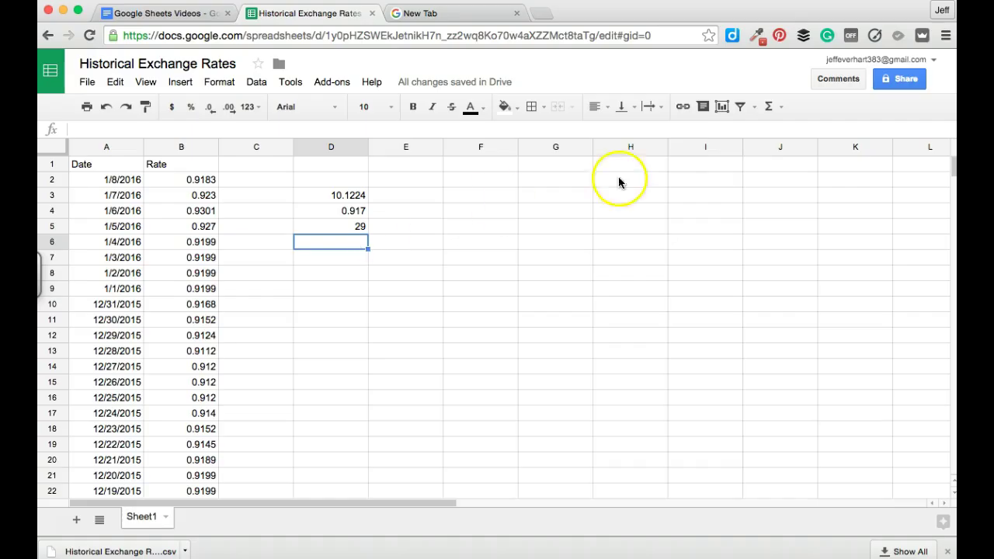
# Enter =MAX(B:B) in D6 to show the highest rate, 0.9301.
pyautogui.click(783, 107)
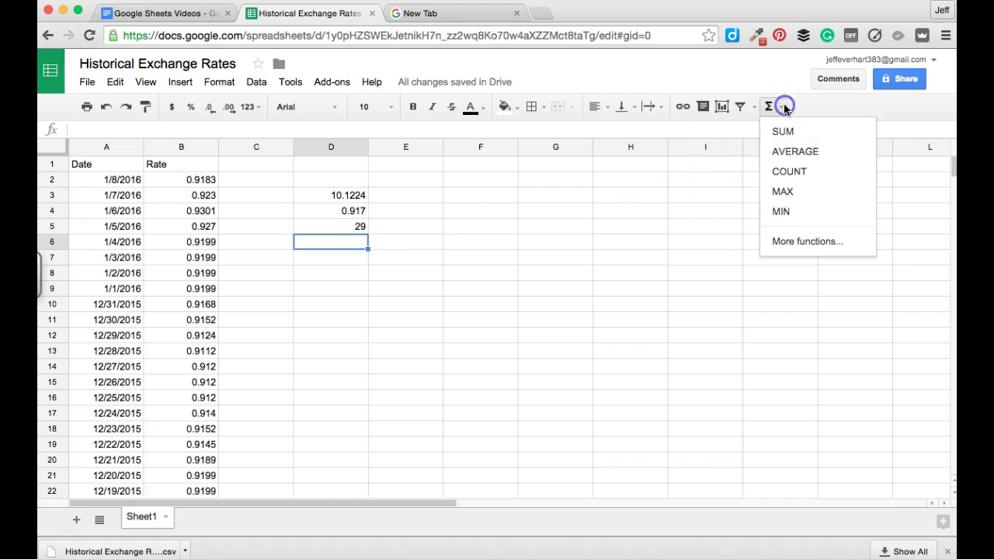
pyautogui.click(796, 194)
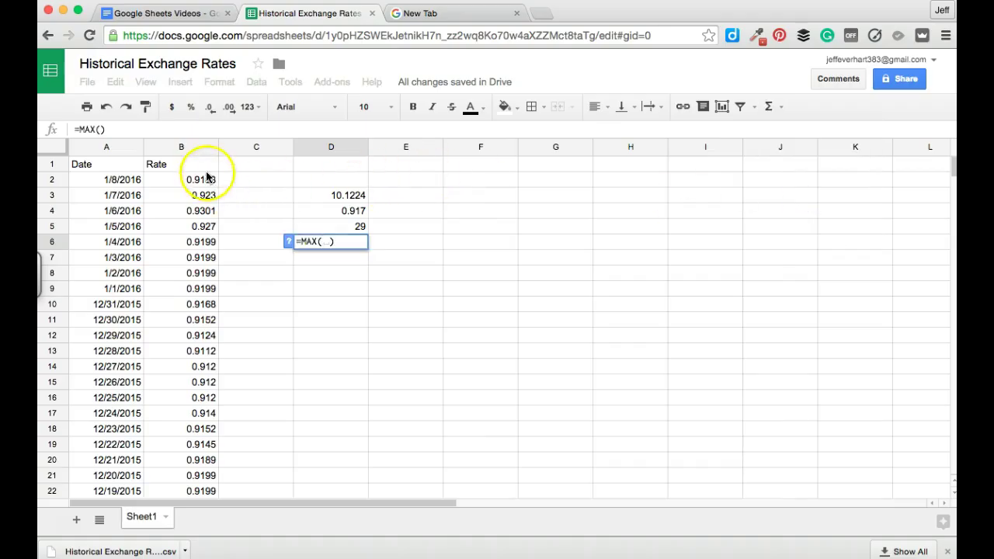
pyautogui.click(188, 147)
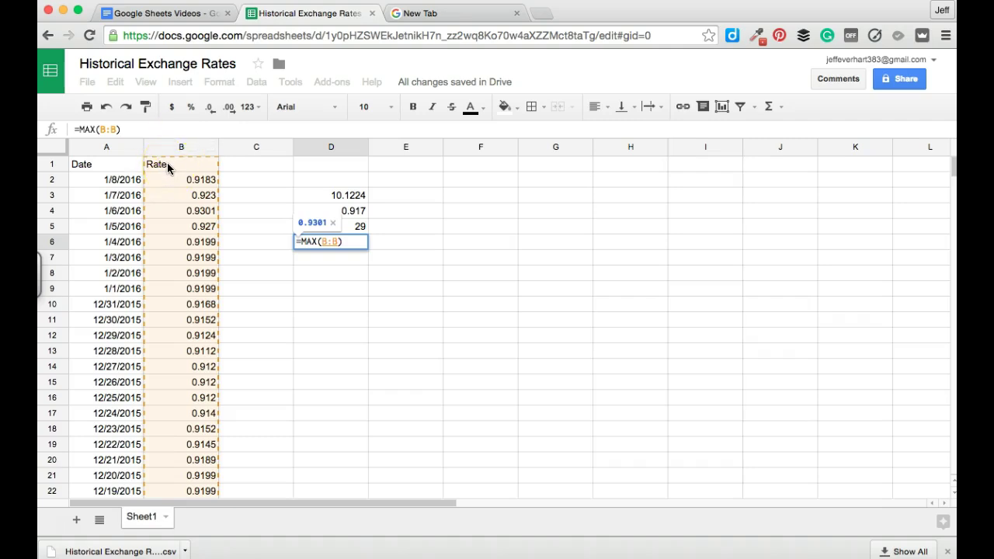
pyautogui.press('Return')
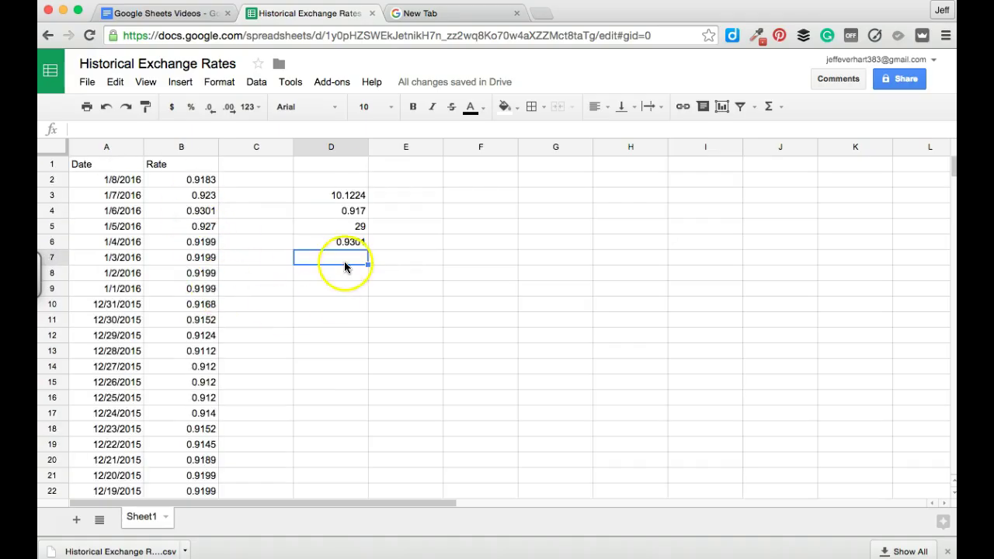
# Enter =MIN(B:B) in D7 to show the lowest rate, 0.9093.
pyautogui.click(780, 106)
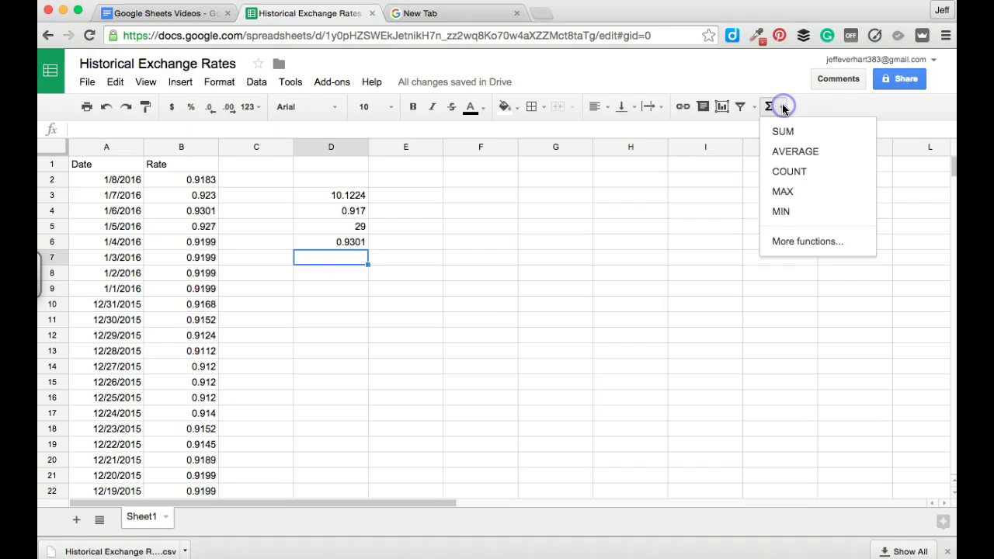
pyautogui.click(781, 212)
pyautogui.click(187, 153)
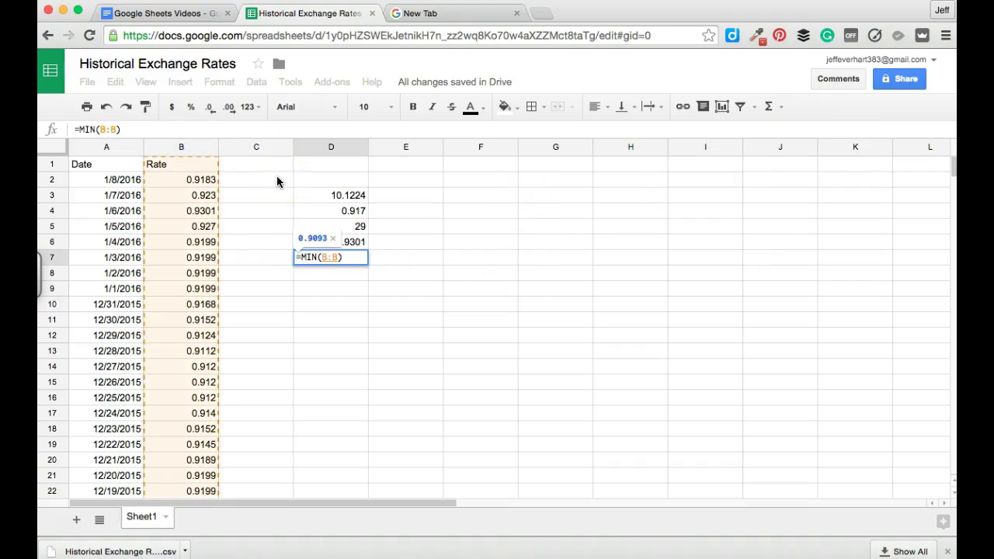
pyautogui.press('Return')
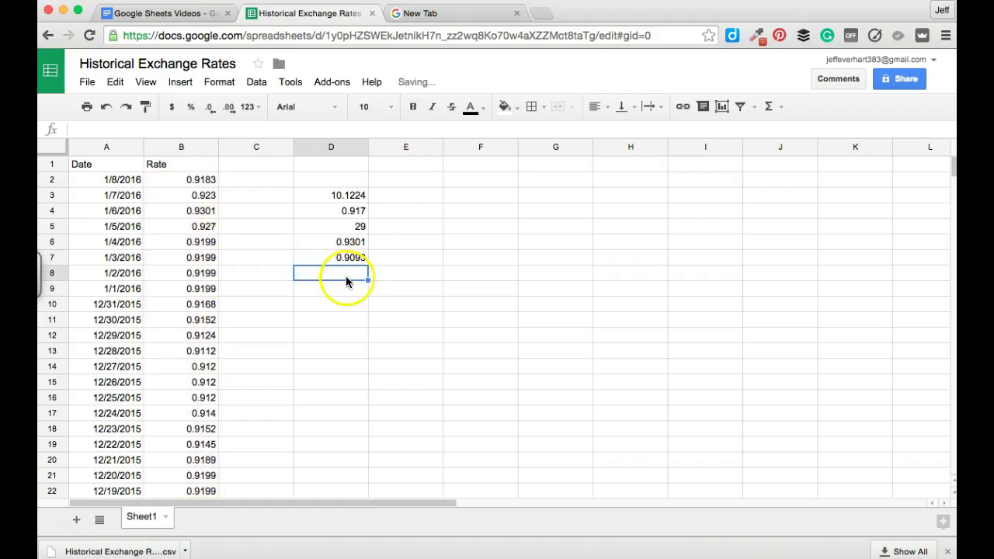
pyautogui.click(384, 271)
# Review the MIN, MAX, COUNT, AVERAGE and SUM formulas in D7 up to D3.
pyautogui.click(355, 260)
pyautogui.click(349, 243)
pyautogui.click(353, 223)
pyautogui.click(351, 210)
pyautogui.click(350, 195)
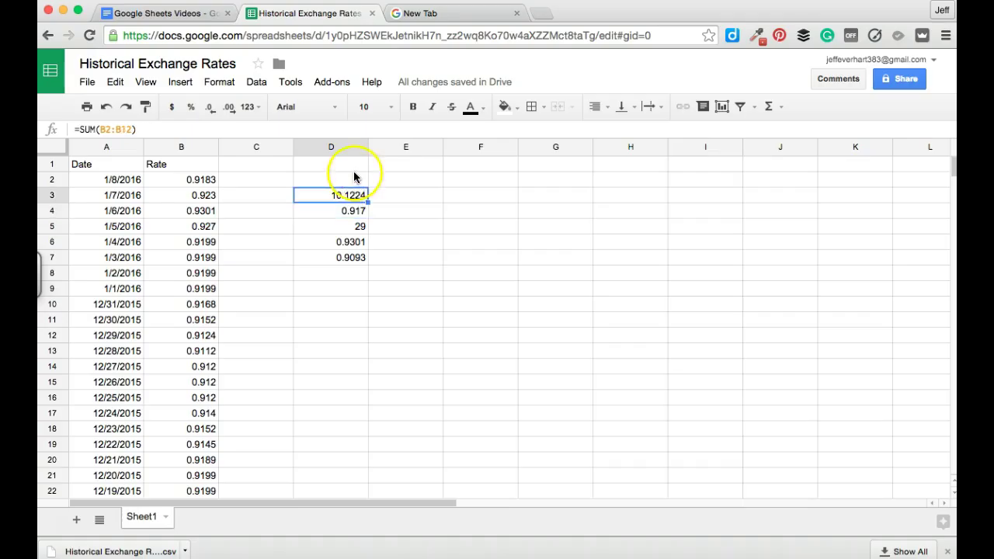
# Open the full Google spreadsheets function list via Σ > More functions.
pyautogui.click(770, 108)
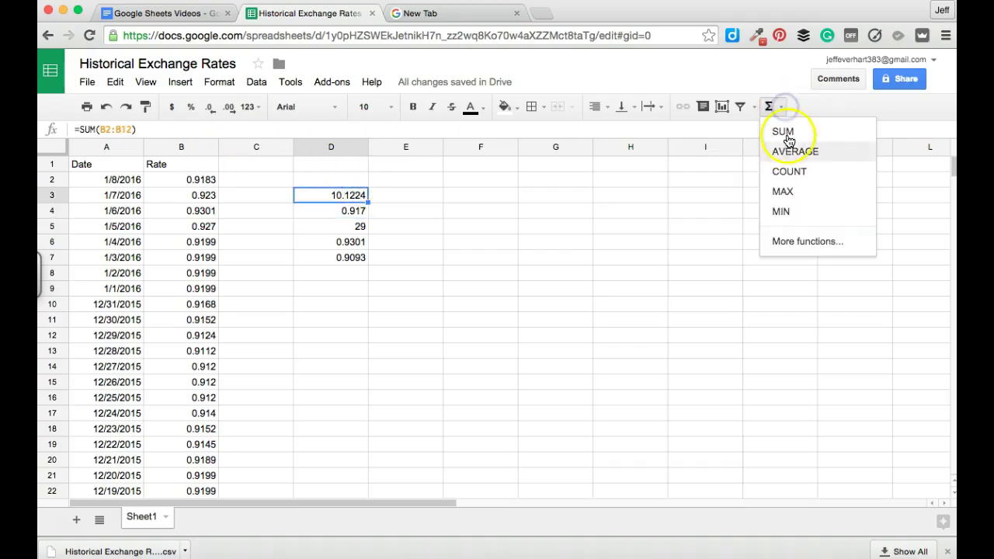
pyautogui.click(169, 132)
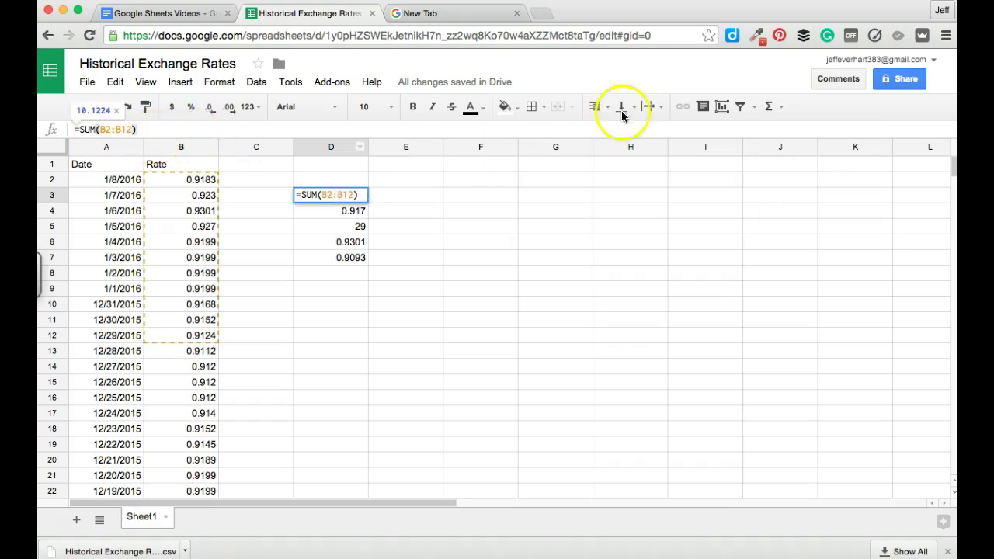
pyautogui.click(767, 109)
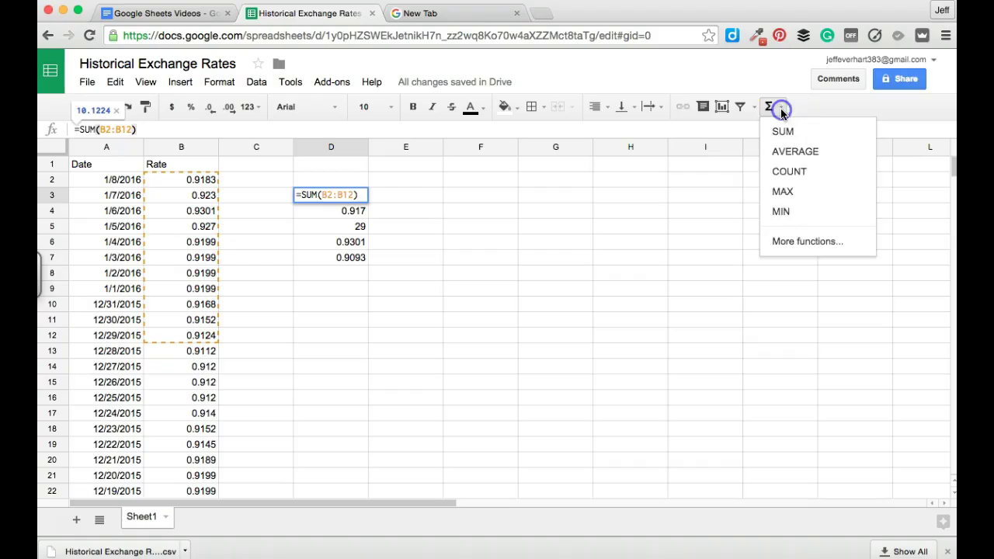
pyautogui.click(802, 242)
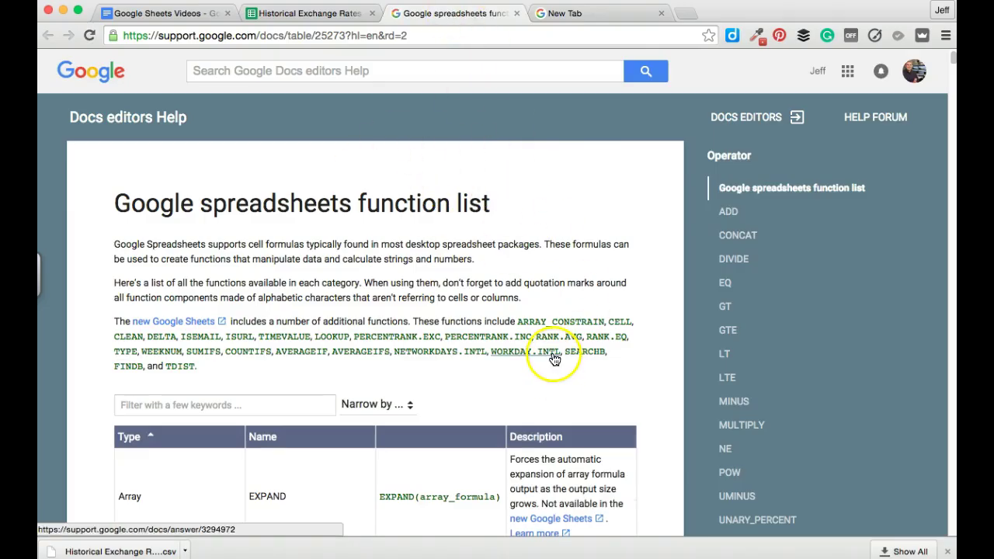
pyautogui.scroll(-2, 541, 345)
pyautogui.click(257, 329)
pyautogui.write('sum')
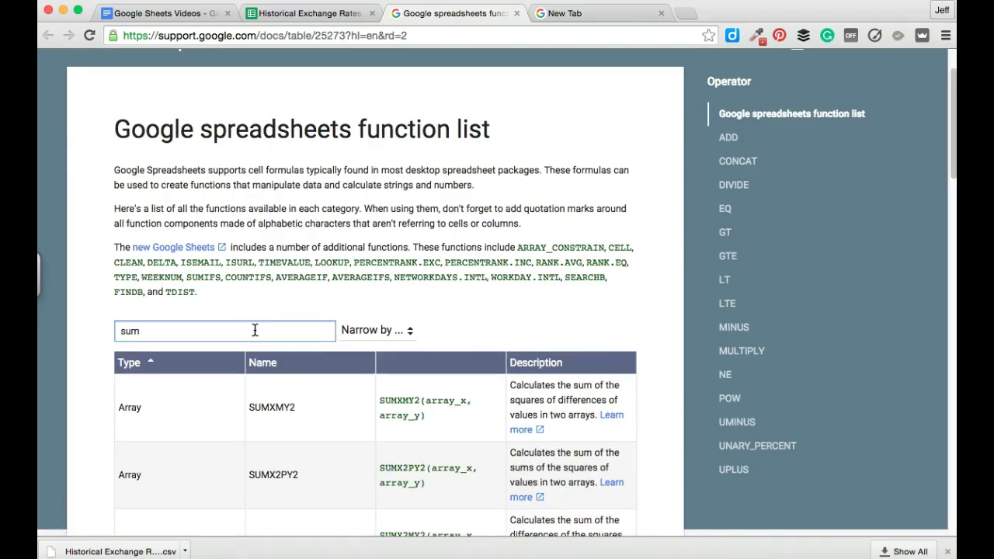
pyautogui.write('if')
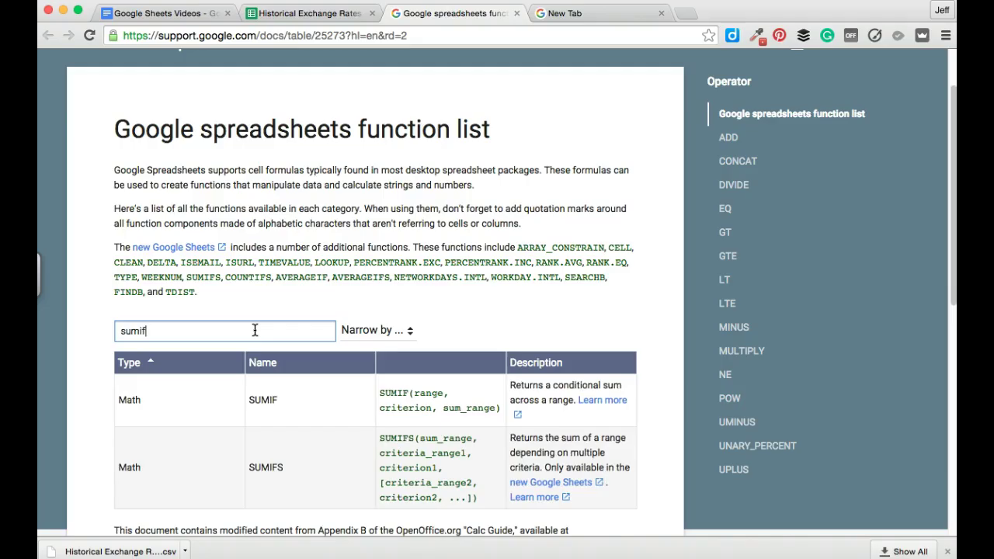
pyautogui.click(190, 332)
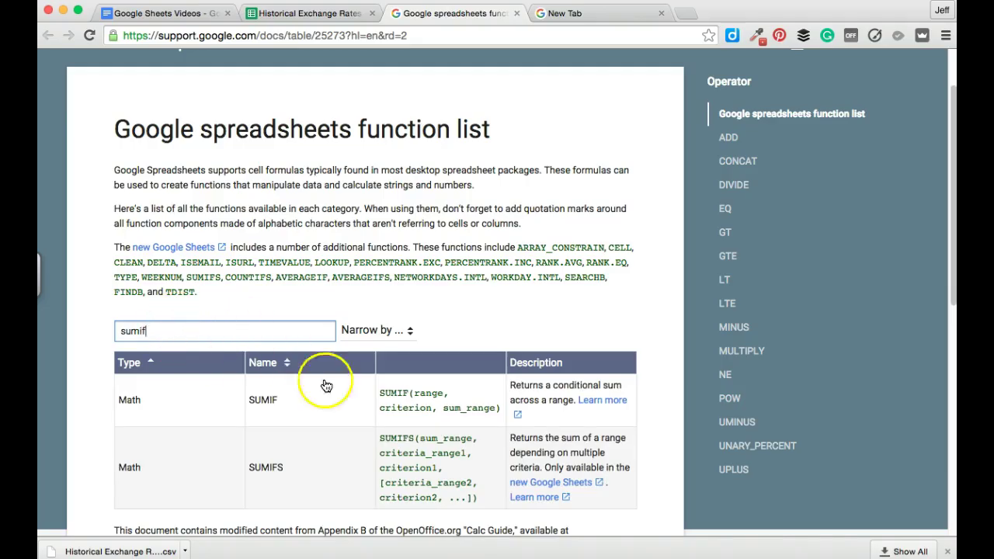
pyautogui.scroll(-4, 329, 406)
pyautogui.scroll(7, 307, 303)
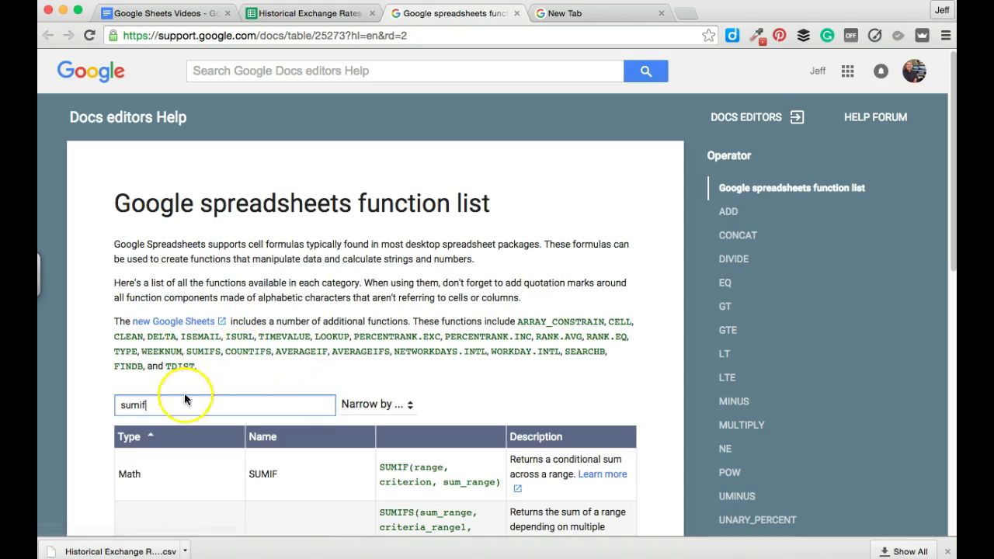
# Clear the 'sumif' filter and narrow the function list to the Logical category.
pyautogui.press('BackSpace')
pyautogui.press('BackSpace')
pyautogui.press('BackSpace')
pyautogui.press('BackSpace')
pyautogui.press('BackSpace')
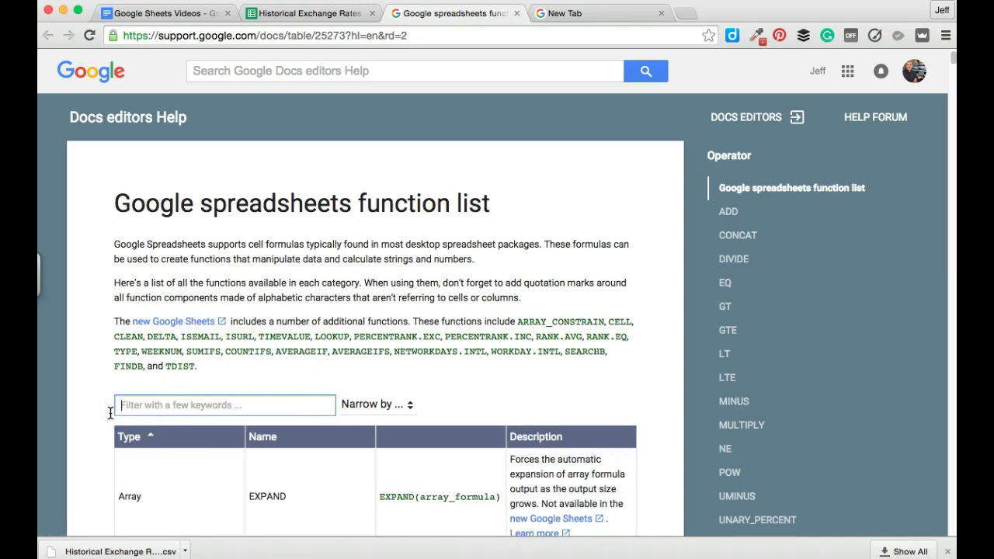
pyautogui.click(386, 403)
pyautogui.scroll(-3, 519, 400)
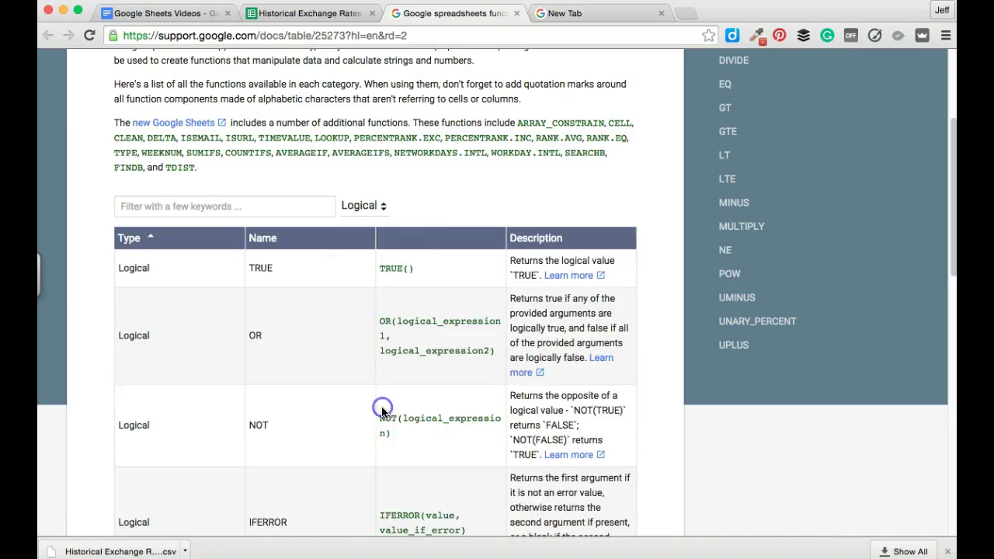
pyautogui.click(381, 408)
pyautogui.scroll(-1, 382, 413)
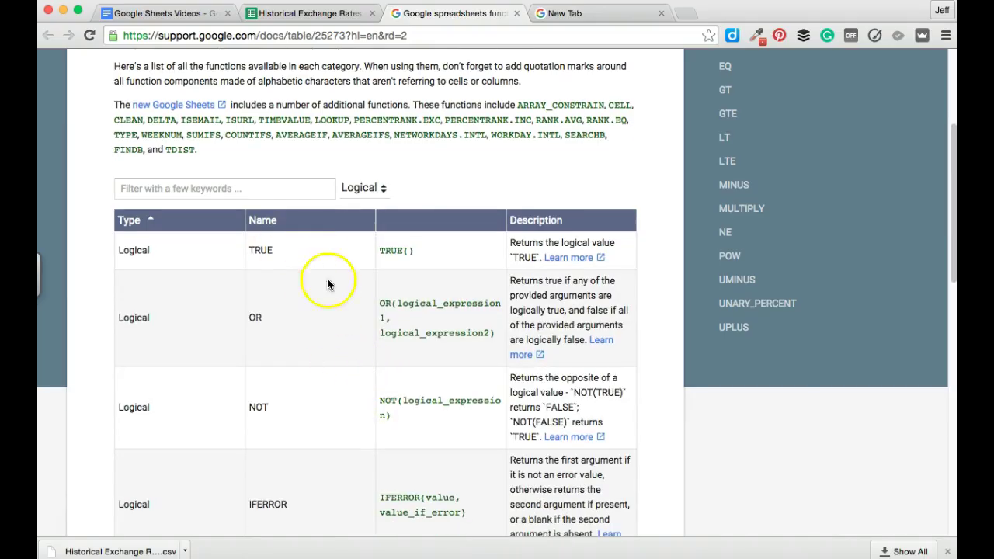
pyautogui.scroll(-2, 303, 432)
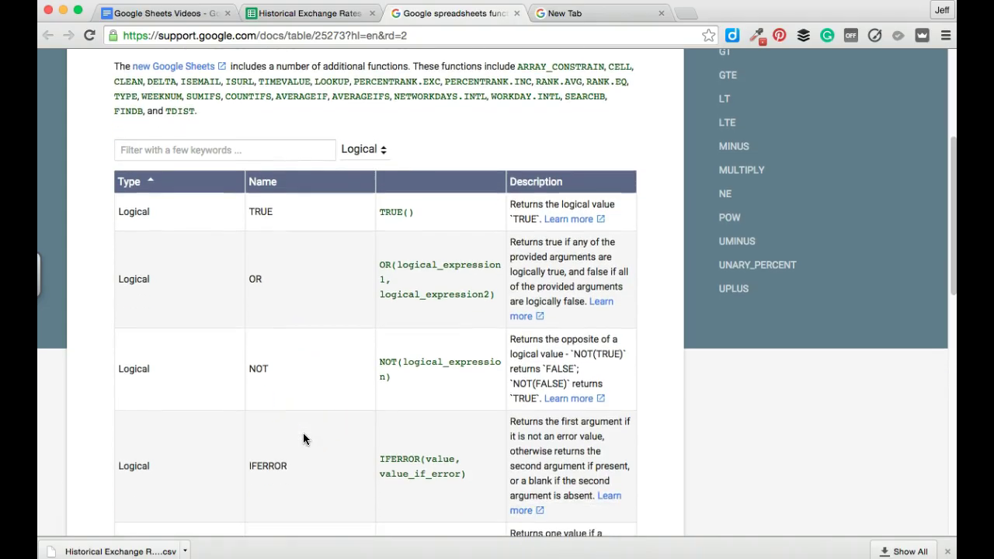
pyautogui.click(380, 154)
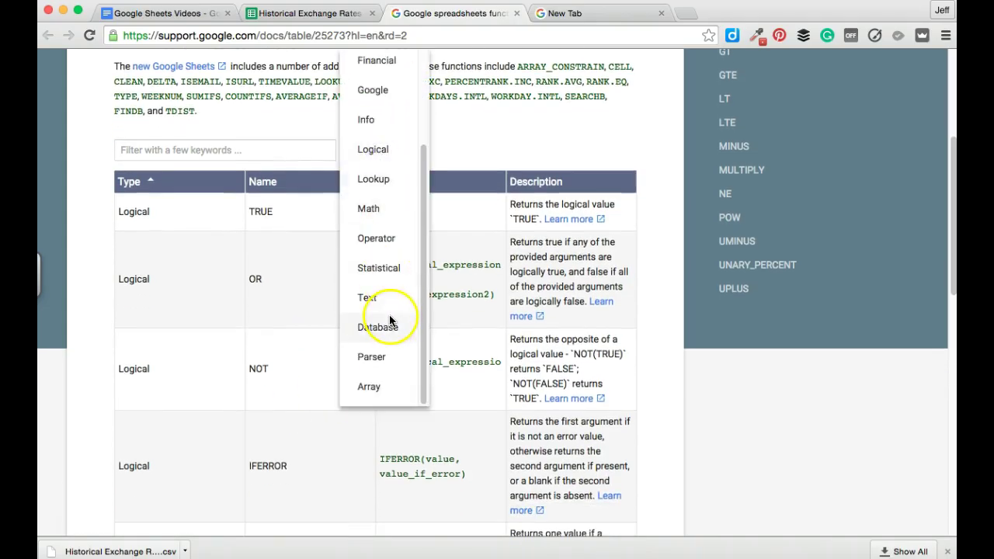
pyautogui.scroll(5, 419, 320)
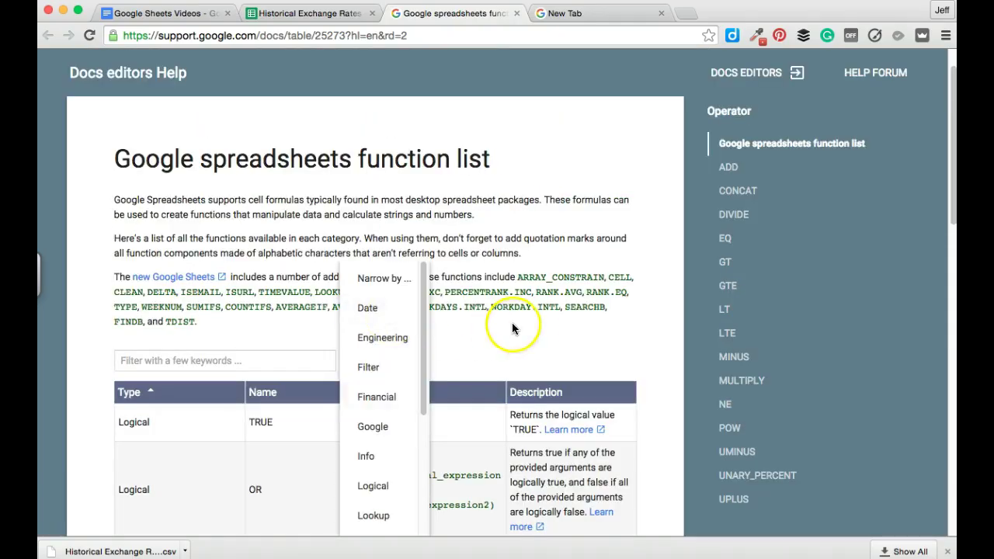
pyautogui.click(524, 328)
pyautogui.click(359, 360)
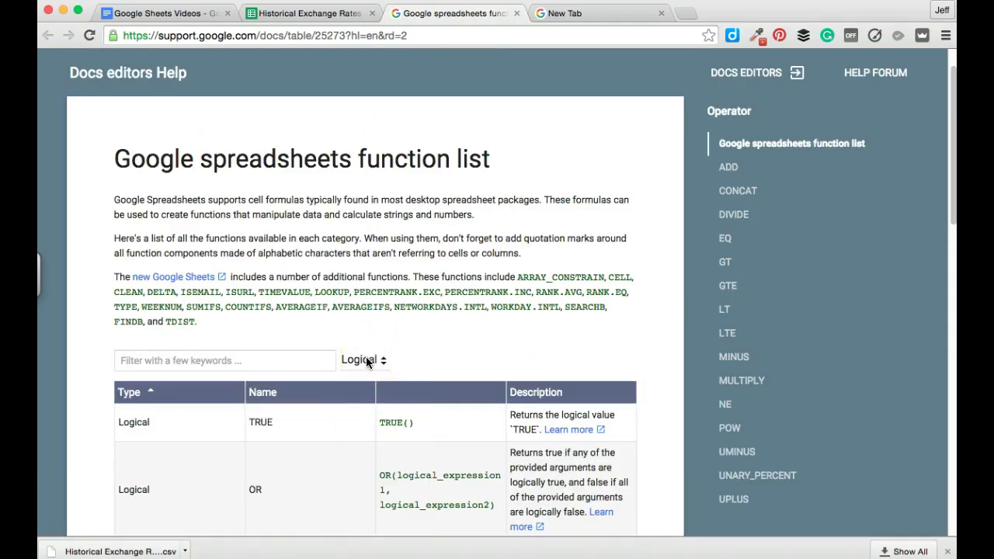
# Switch back to the Historical Exchange Rates sheet and commit D3's SUM formula.
pyautogui.click(322, 14)
pyautogui.click(378, 195)
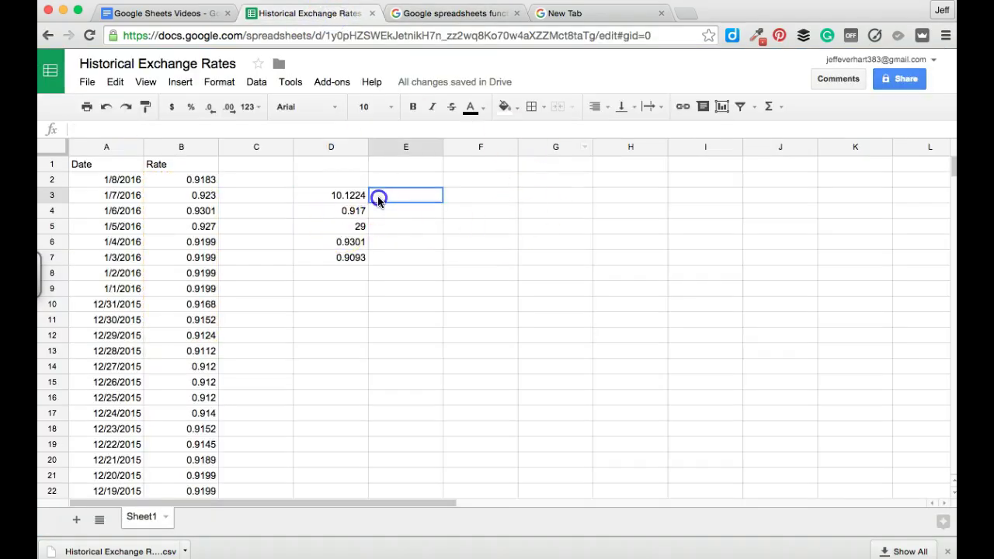
pyautogui.click(779, 107)
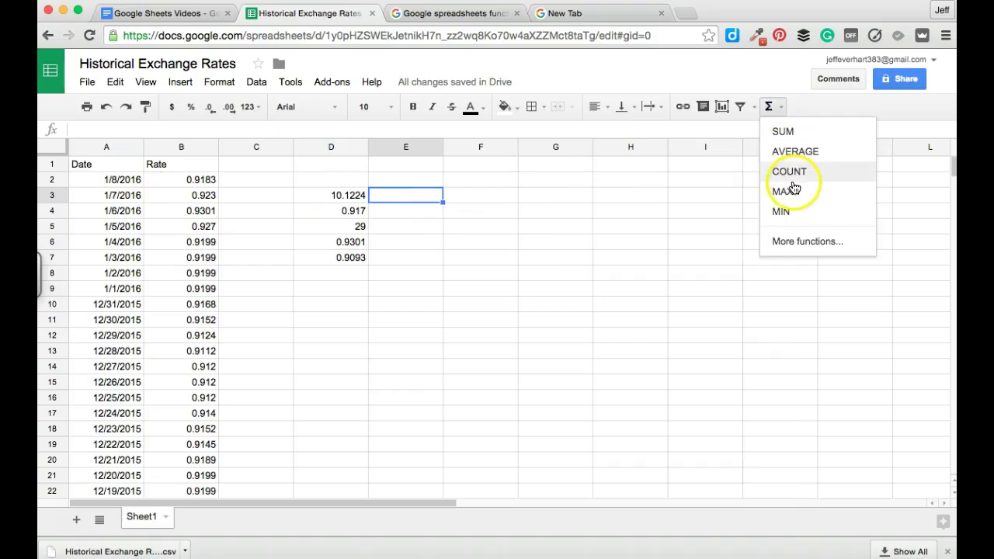
pyautogui.click(416, 214)
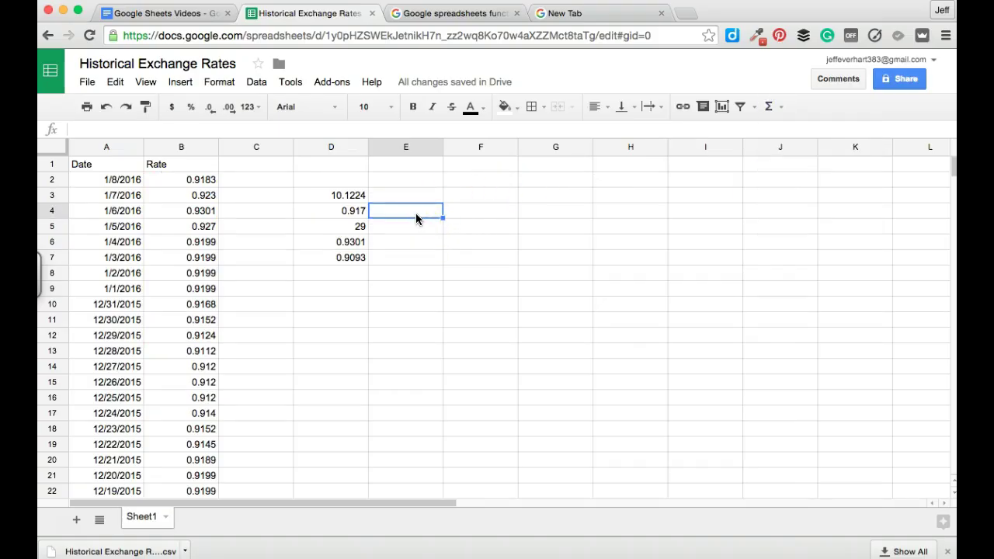